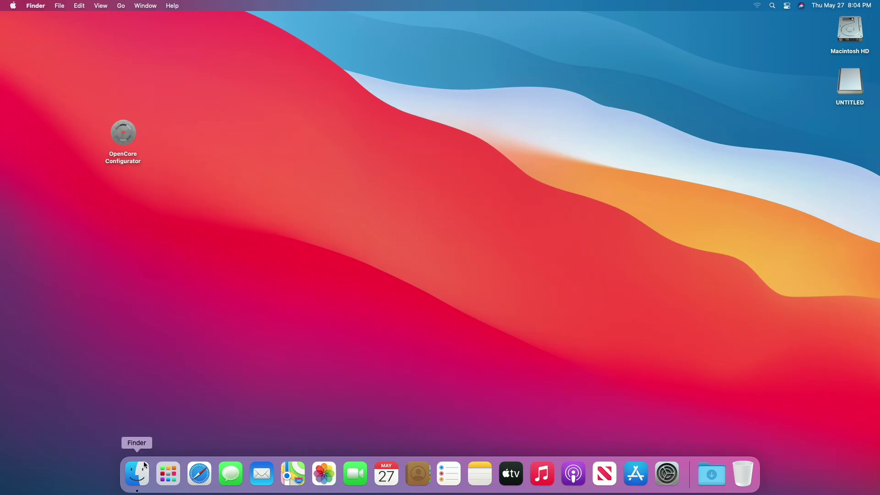
# Erase the Sony USB drive in Disk Utility as 'EFI', MS-DOS (FAT), Master Boot Record.
pyautogui.click(168, 473)
pyautogui.click(736, 305)
pyautogui.click(438, 240)
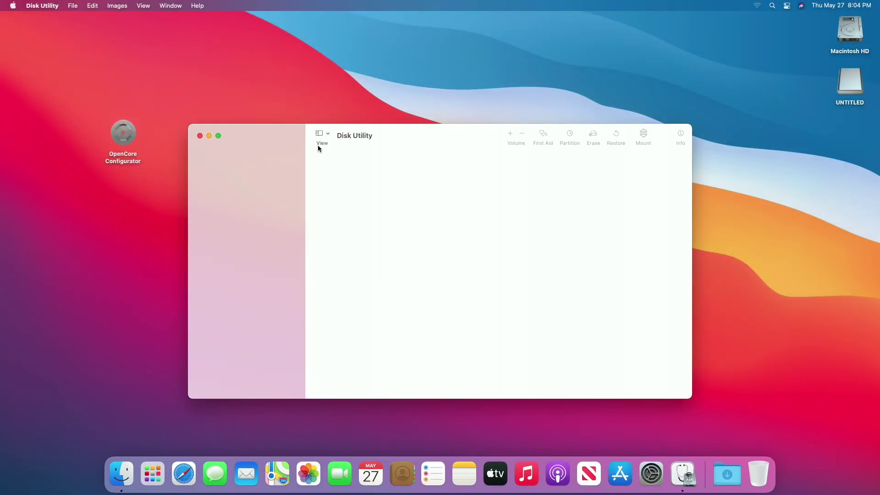
pyautogui.click(322, 136)
pyautogui.click(345, 171)
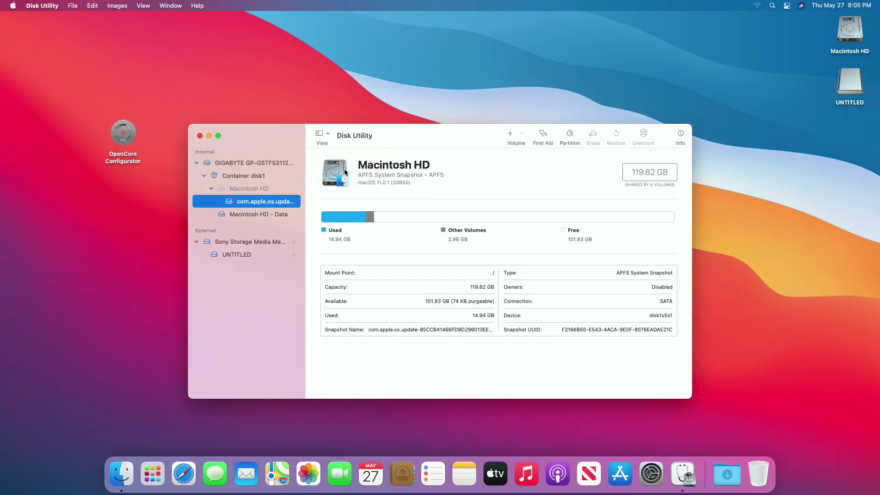
pyautogui.click(250, 241)
pyautogui.click(593, 136)
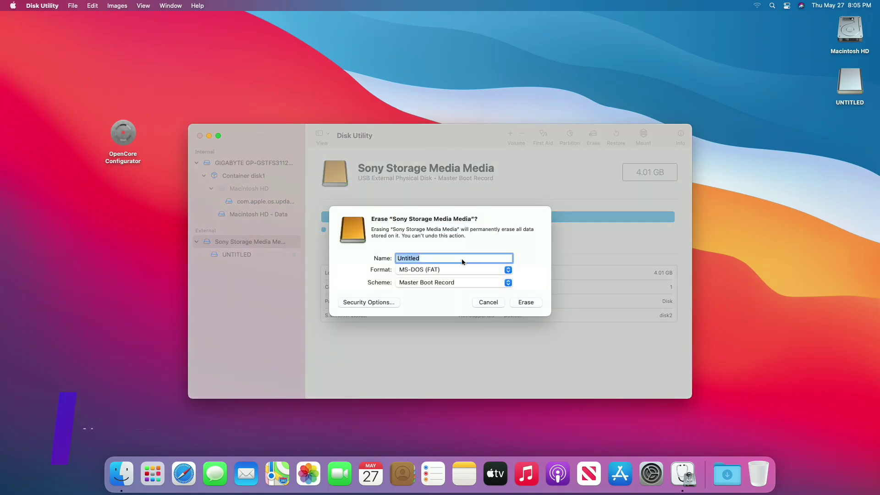
pyautogui.write('EFI')
pyautogui.click(526, 302)
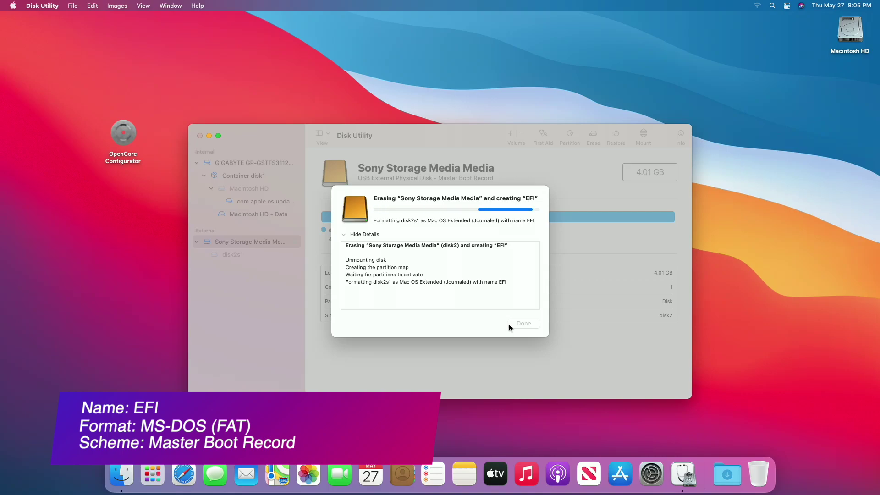
pyautogui.click(509, 323)
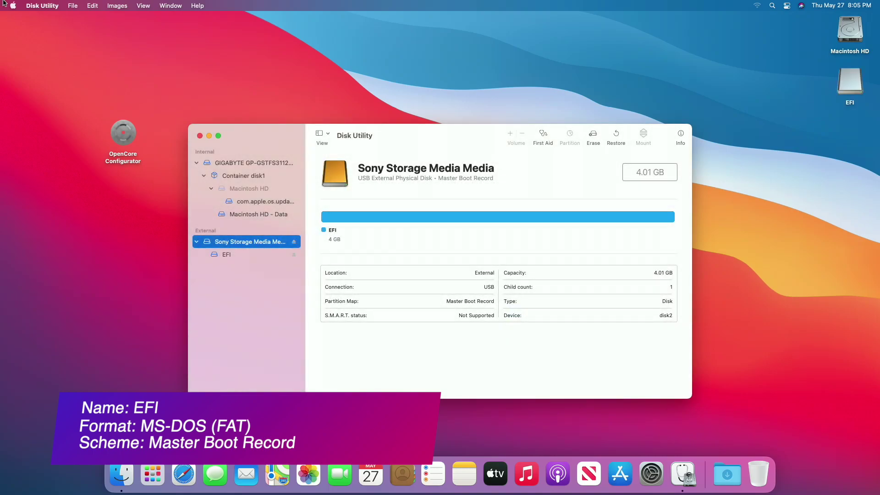
pyautogui.click(200, 135)
# Mount the internal disk's EFI partition in OpenCore Configurator using the administrator password.
pyautogui.click(119, 143)
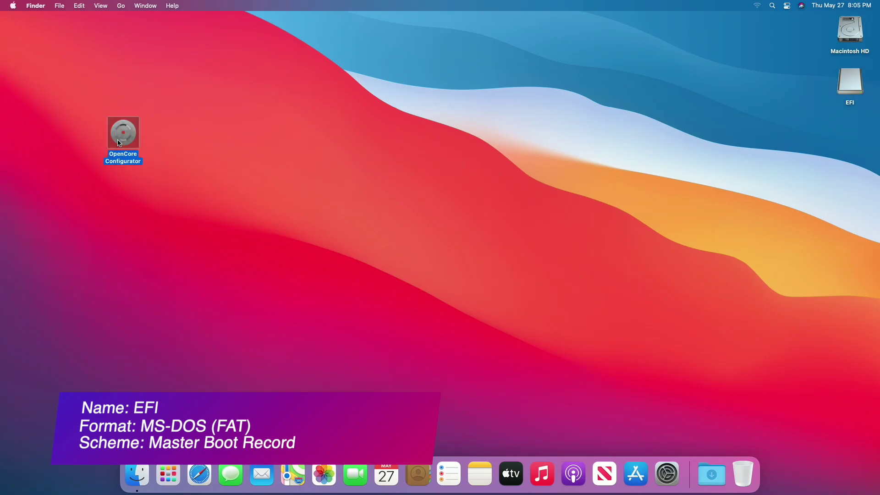
pyautogui.doubleClick(119, 143)
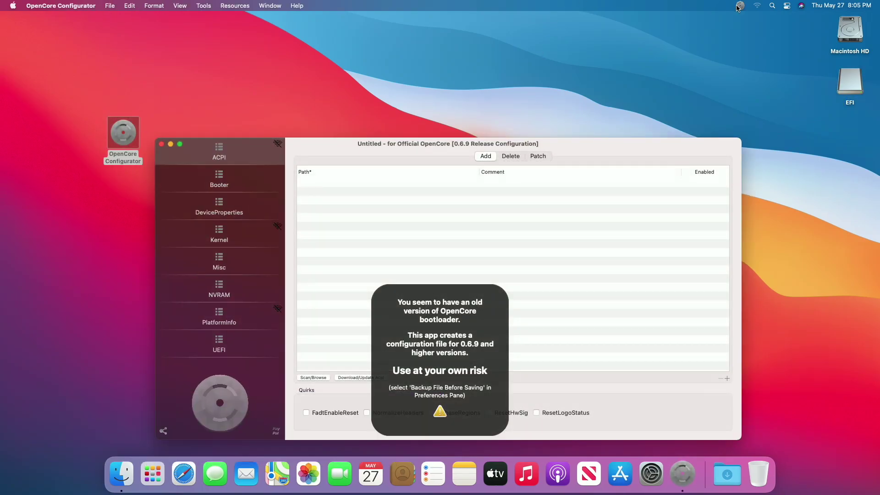
pyautogui.click(739, 5)
pyautogui.click(765, 59)
pyautogui.press('Return')
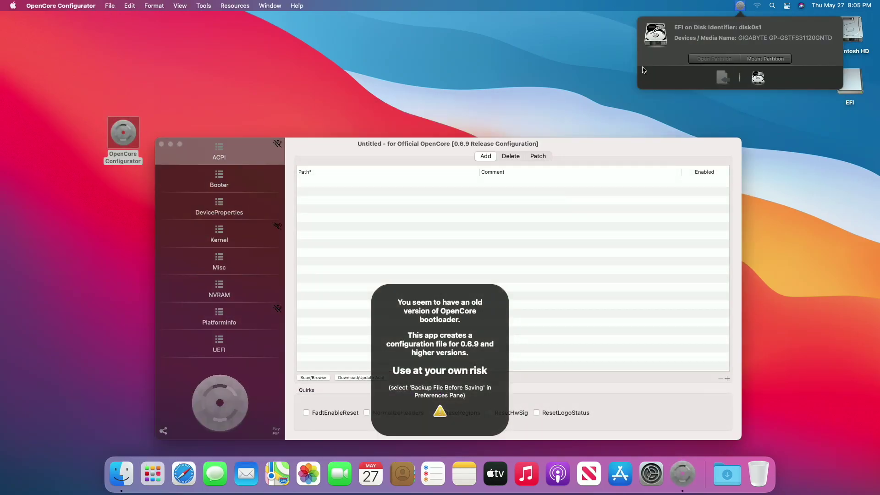
pyautogui.click(60, 5)
pyautogui.click(55, 127)
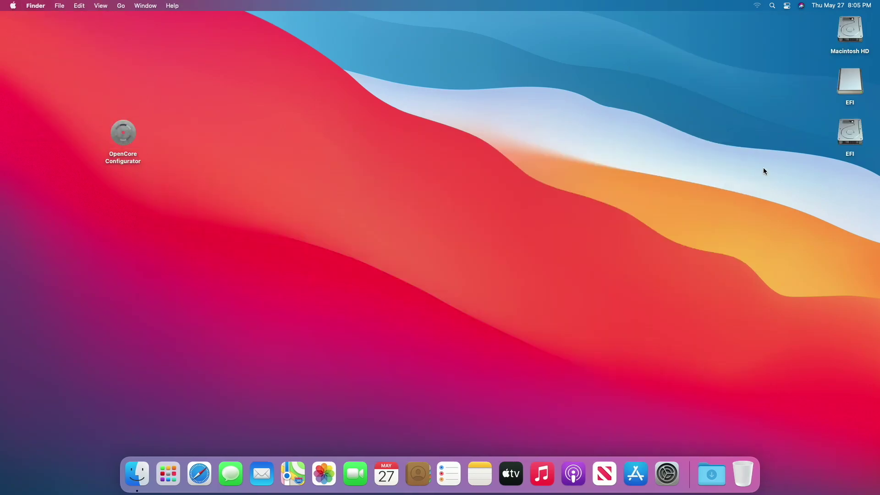
# Inspect the contents of both EFI desktop volumes, then close their windows.
pyautogui.doubleClick(850, 133)
pyautogui.press('Down')
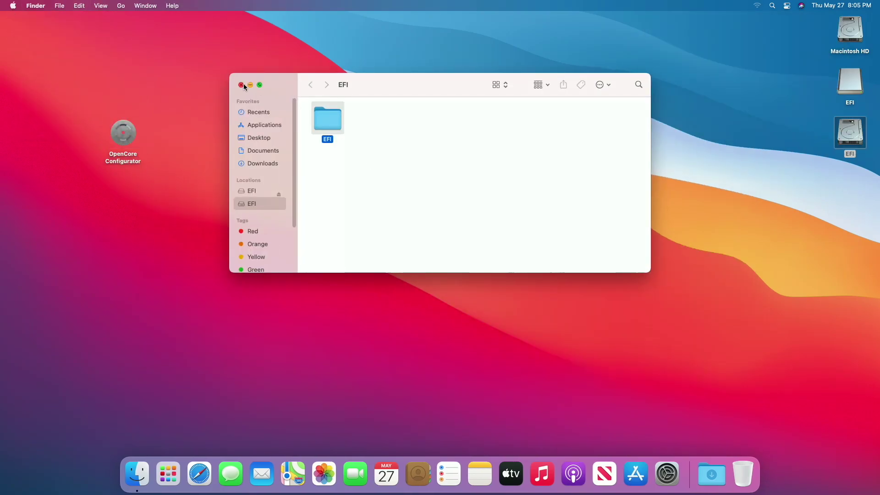
pyautogui.click(241, 85)
pyautogui.doubleClick(850, 82)
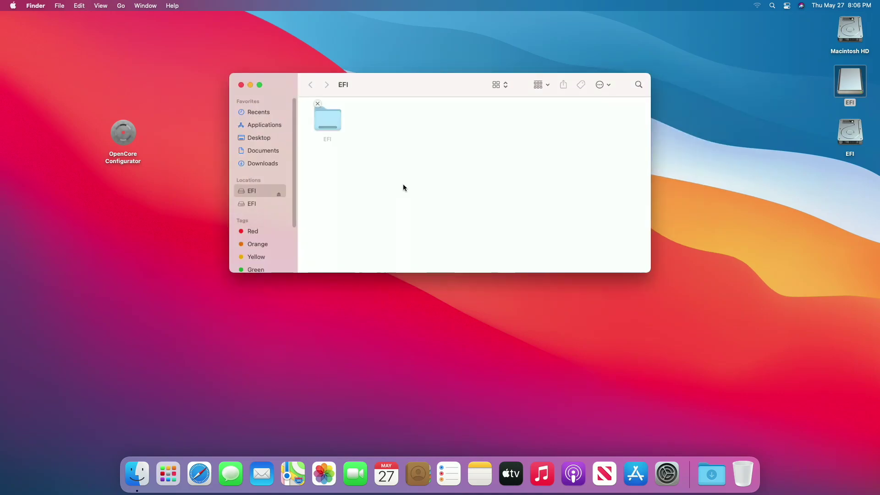
pyautogui.click(241, 85)
pyautogui.press('super+w')
# Eject both EFI volumes from the desktop.
pyautogui.keyDown('super'); pyautogui.click(852, 120); pyautogui.keyUp('super')
pyautogui.rightClick(843, 70)
pyautogui.click(807, 90)
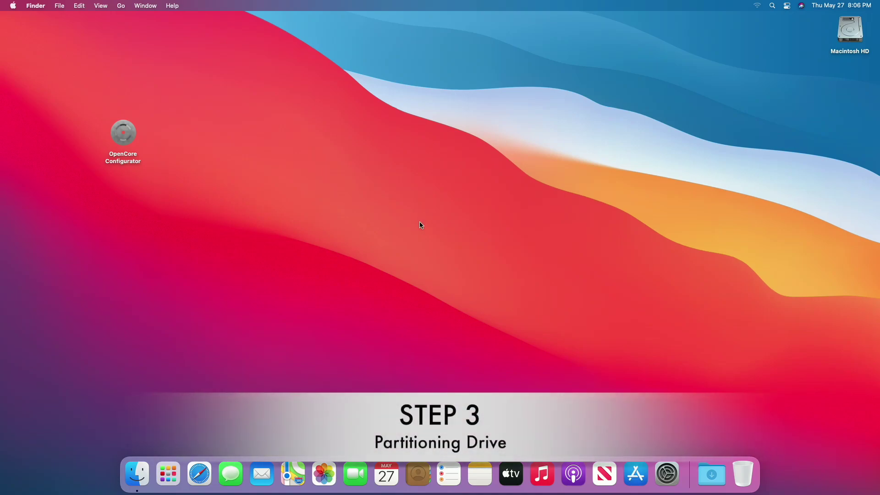
# Add a new partition to the GIGABYTE internal disk in Disk Utility.
pyautogui.click(168, 474)
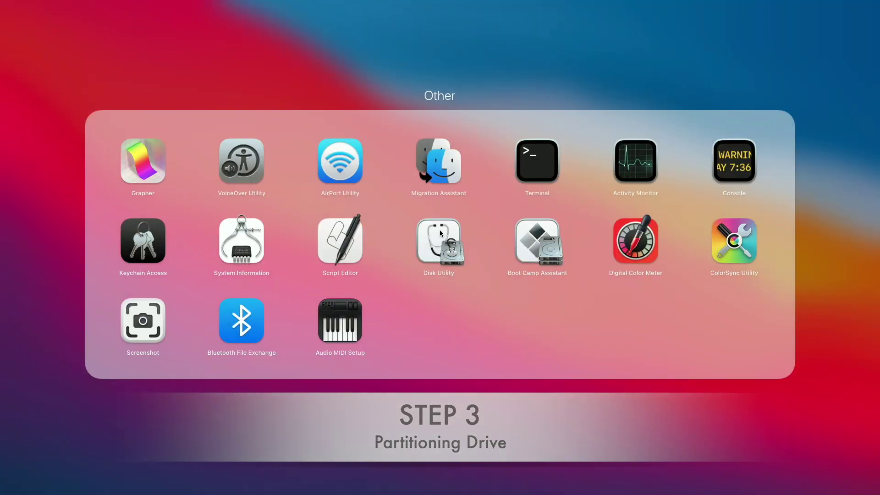
pyautogui.click(441, 235)
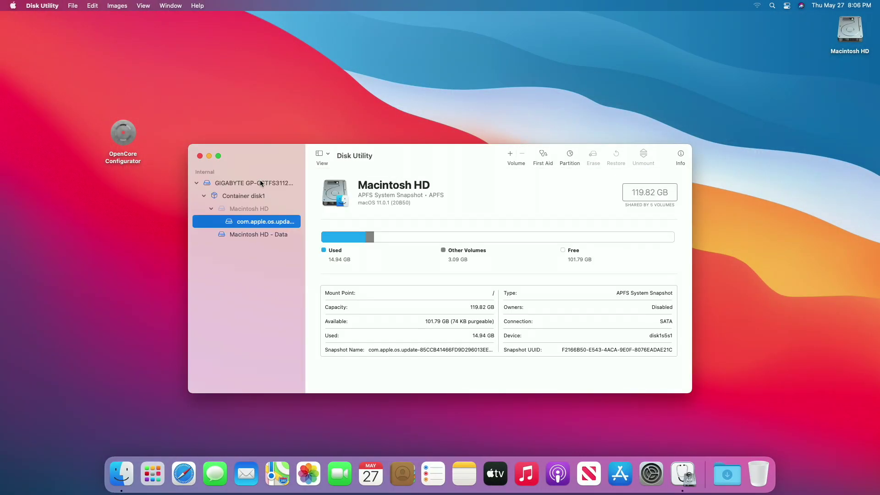
pyautogui.click(260, 183)
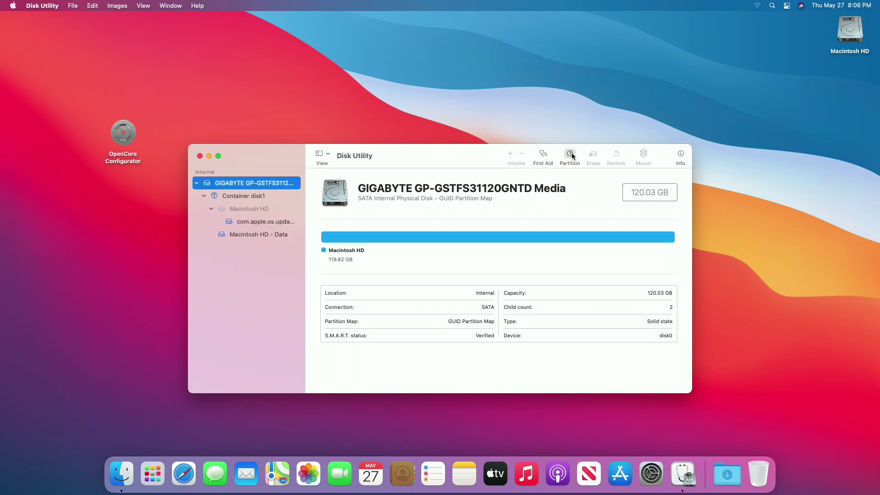
pyautogui.click(571, 154)
pyautogui.click(438, 316)
pyautogui.click(340, 379)
pyautogui.click(382, 316)
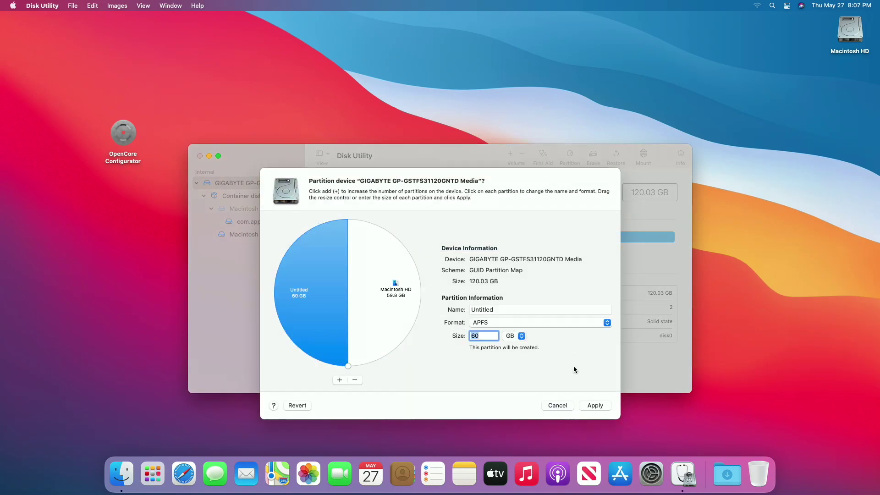
# Make the new partition 50 GB named 'Windows 10' and apply the resize.
pyautogui.write('50')
pyautogui.click(507, 308)
pyautogui.press('super+a')
pyautogui.write('Windows 10')
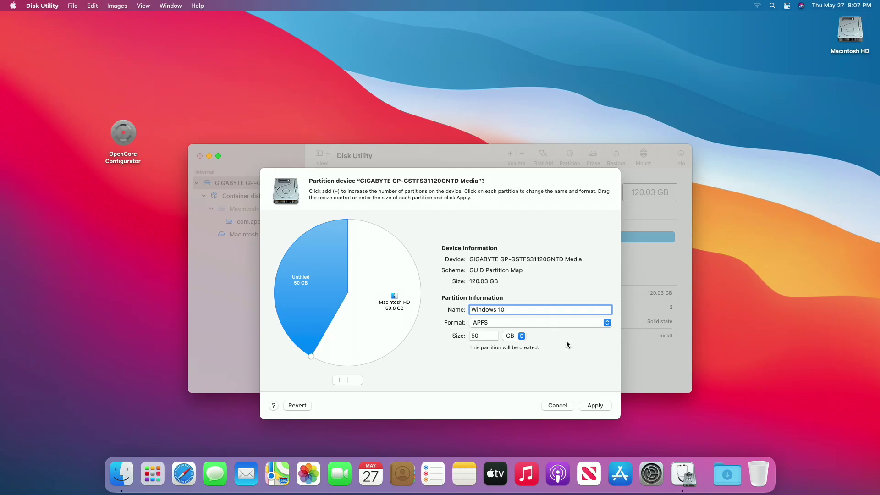
pyautogui.click(595, 405)
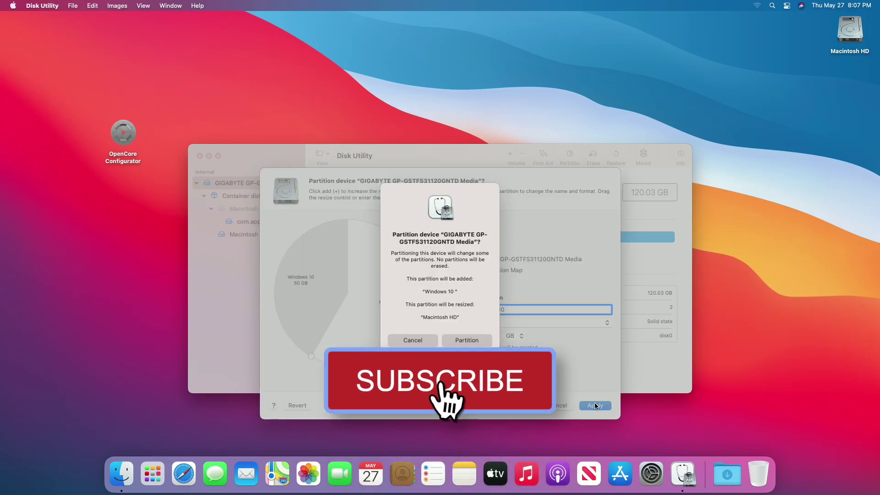
pyautogui.click(471, 342)
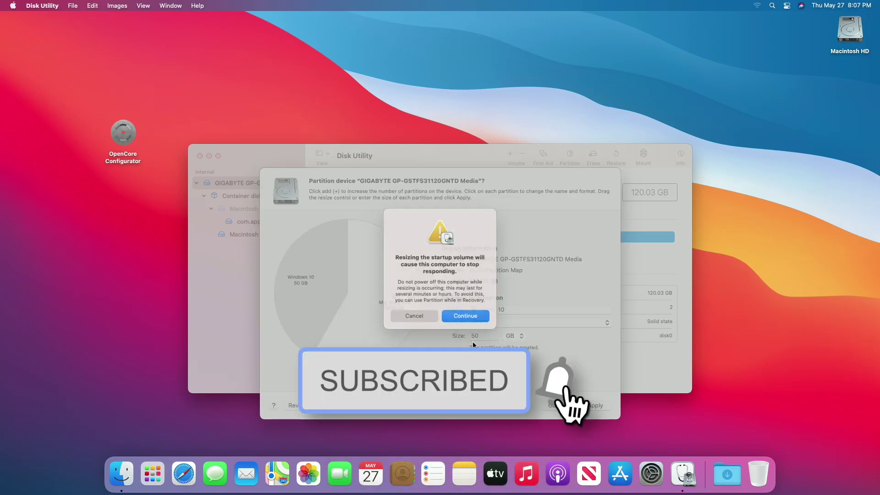
pyautogui.click(474, 317)
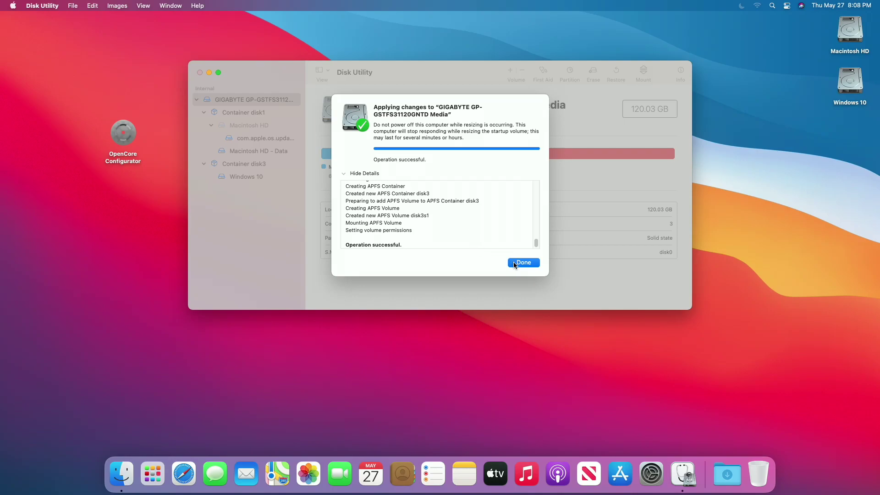
pyautogui.click(511, 263)
pyautogui.click(55, 5)
# Quit Disk Utility and restart the Mac from the Apple menu.
pyautogui.click(61, 83)
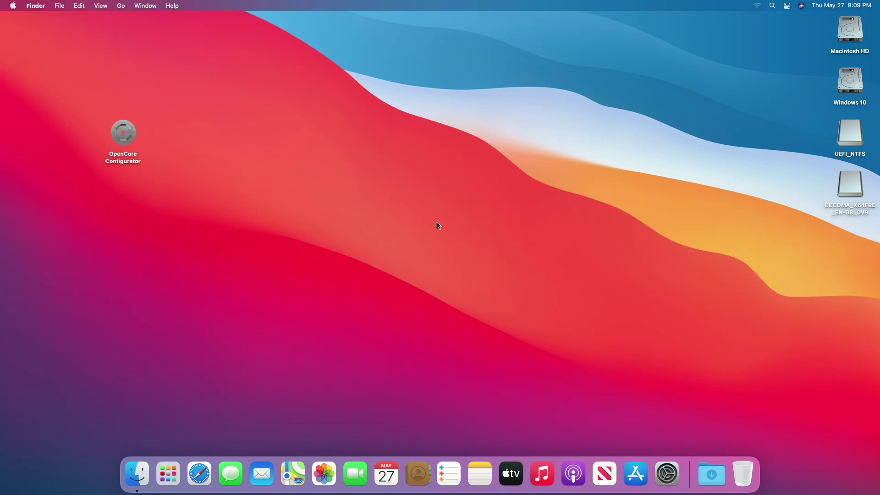
pyautogui.click(12, 5)
pyautogui.click(46, 99)
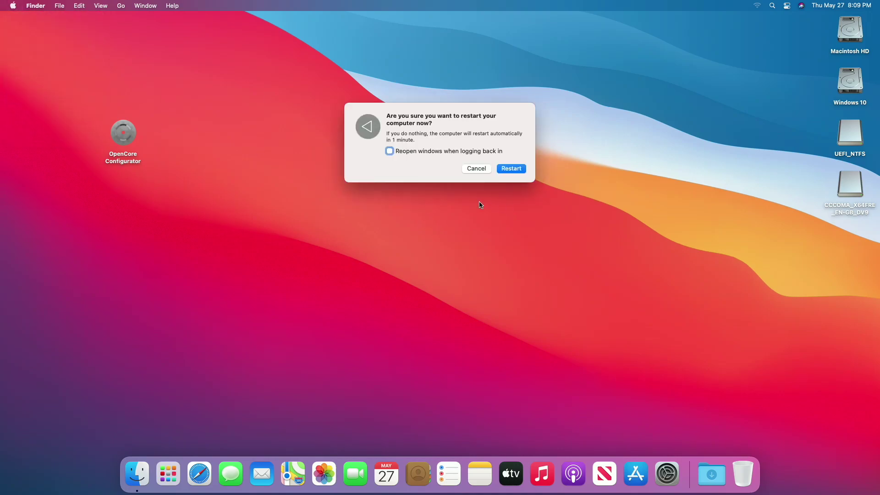
pyautogui.click(510, 168)
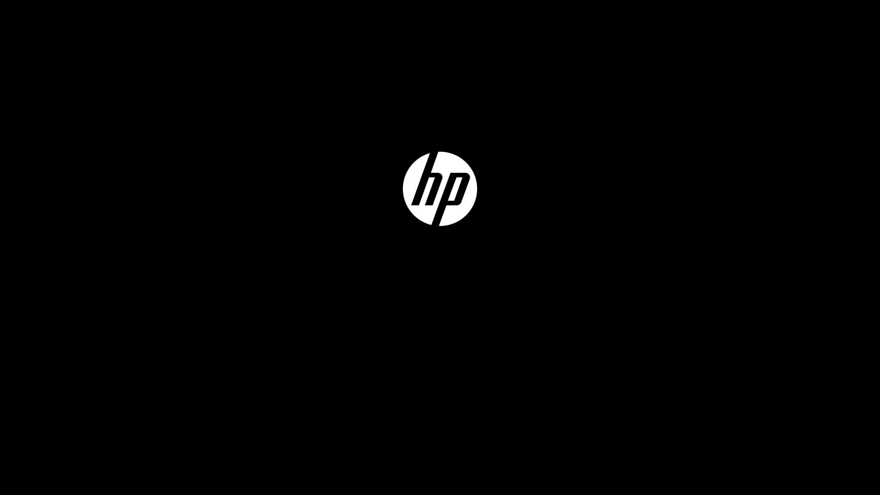
# Boot from the SanDisk Ultra USB drive using the F9 boot menu.
pyautogui.press('F9')
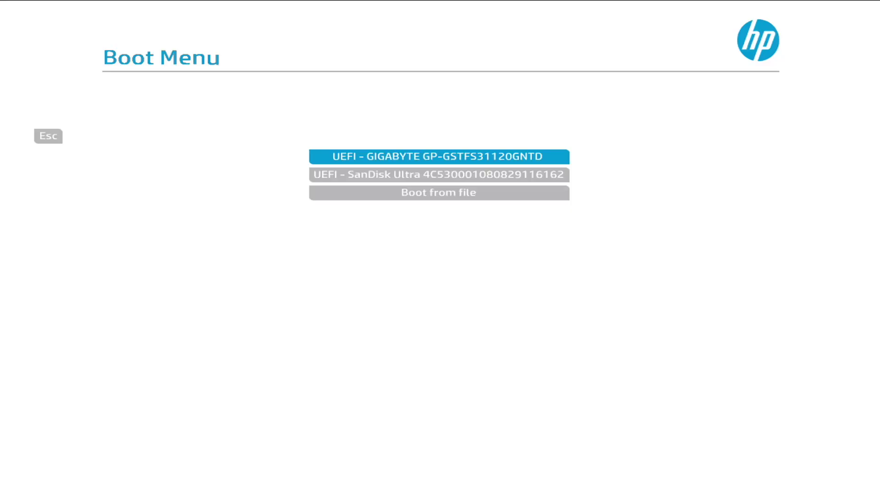
pyautogui.press('Down')
pyautogui.press('Return')
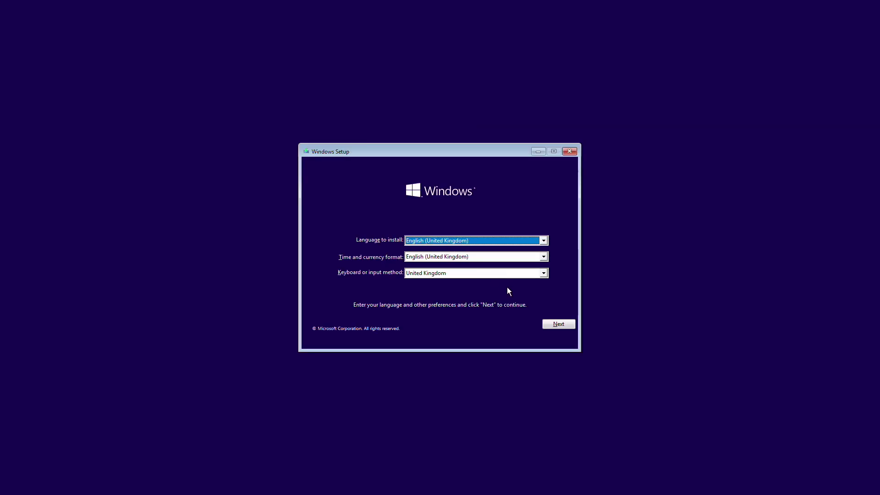
# Install Windows 10 Pro in English (UK) without a product key, accepting the licence terms.
pyautogui.click(557, 323)
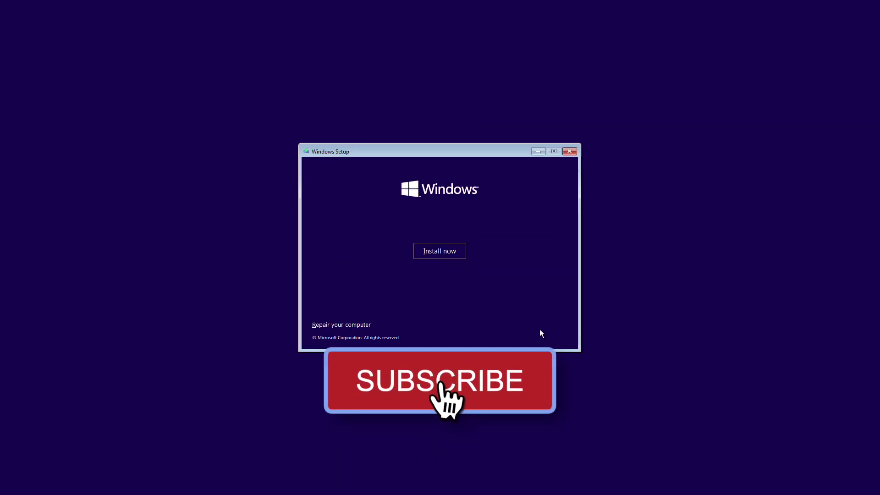
pyautogui.click(447, 251)
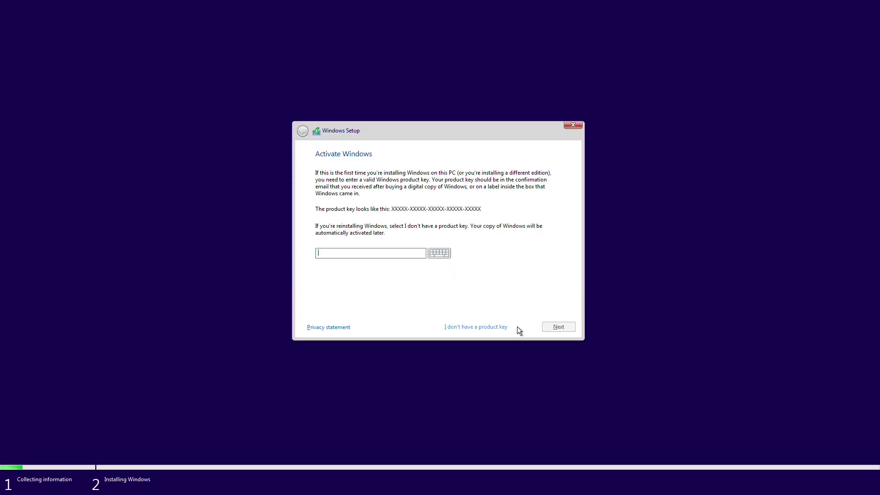
pyautogui.click(485, 327)
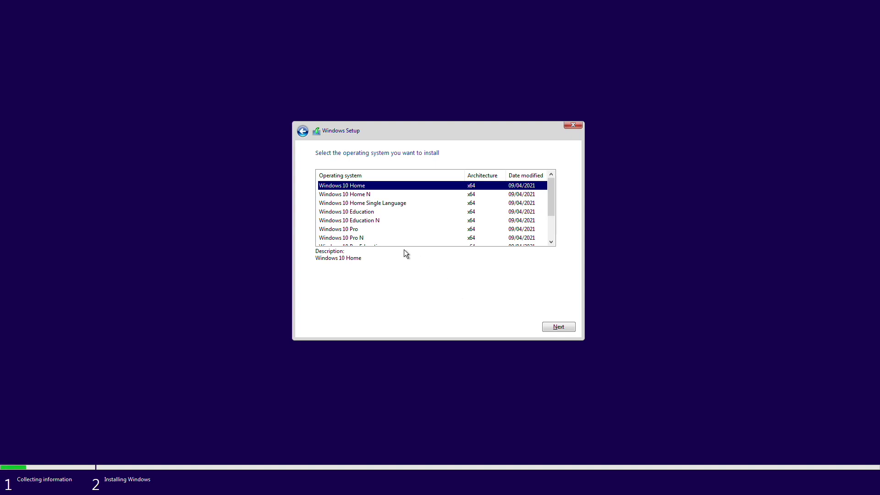
pyautogui.click(342, 230)
pyautogui.click(557, 325)
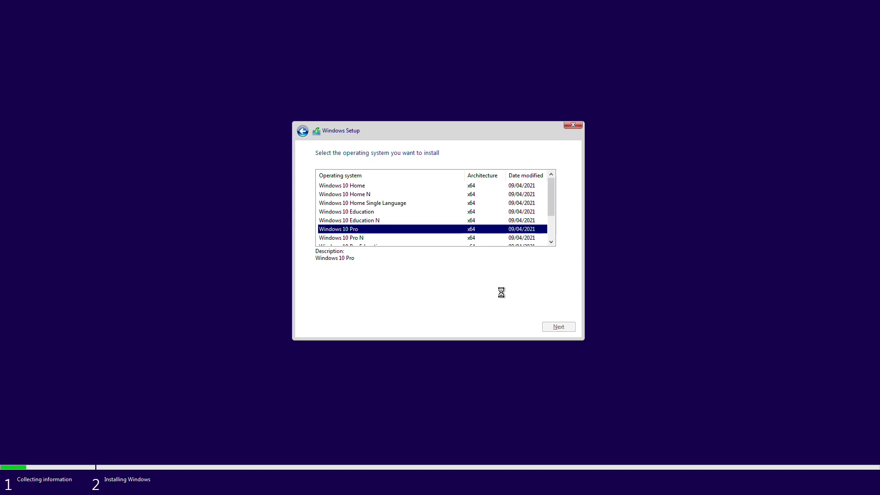
pyautogui.click(367, 307)
pyautogui.click(549, 326)
# In a Custom install, delete 46.6 GB Drive 0 Partition 3 and install into the unallocated space.
pyautogui.click(397, 236)
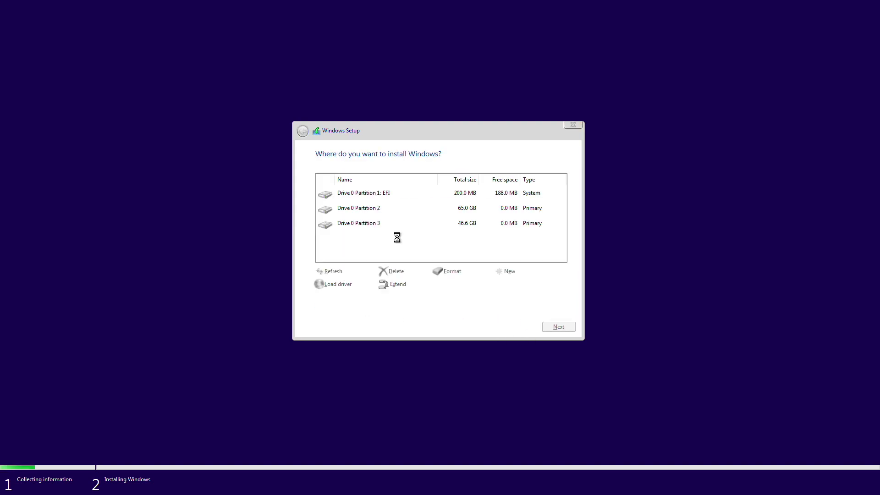
pyautogui.click(467, 224)
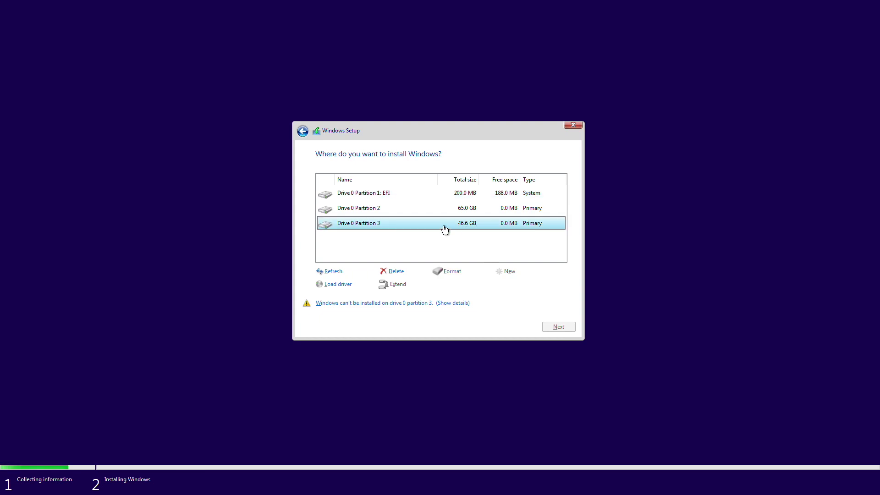
pyautogui.click(399, 272)
pyautogui.click(500, 284)
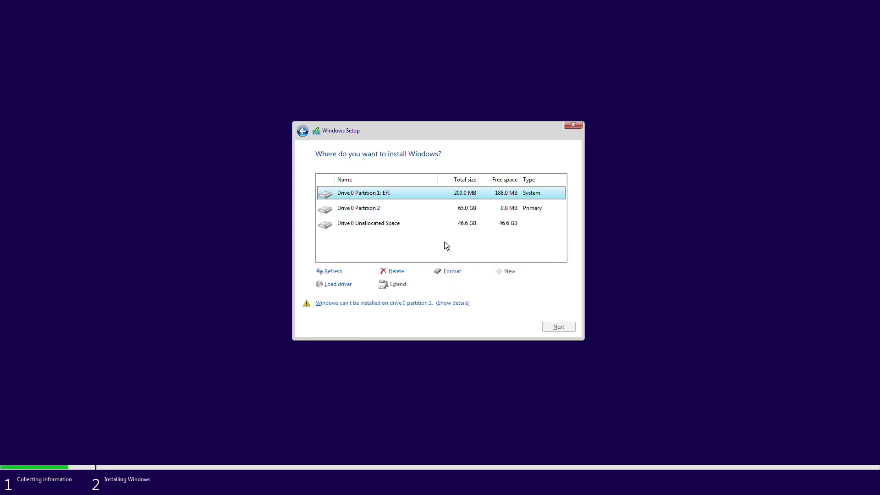
pyautogui.click(376, 224)
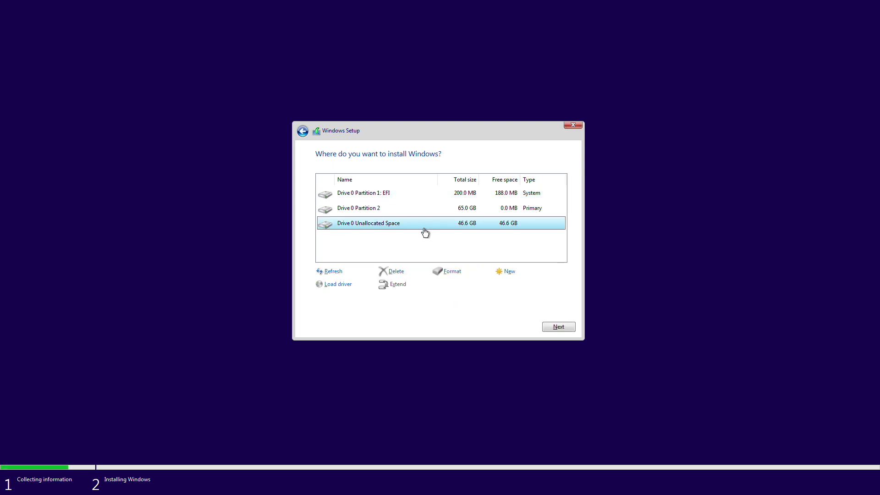
pyautogui.click(554, 330)
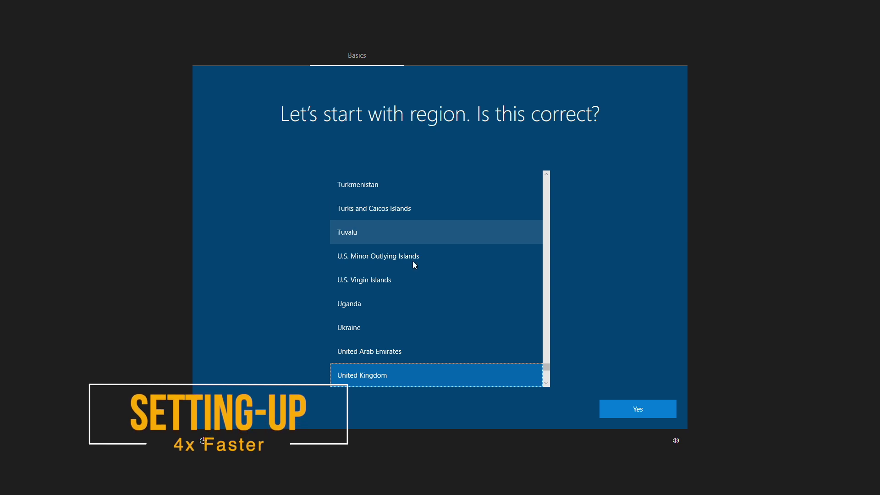
# Set the region to United States, confirm the keyboard, and skip network and extra services.
pyautogui.scroll(-1, 436, 285)
pyautogui.click(438, 334)
pyautogui.click(609, 408)
pyautogui.scroll(-1, 452, 243)
pyautogui.scroll(1, 450, 242)
pyautogui.click(634, 409)
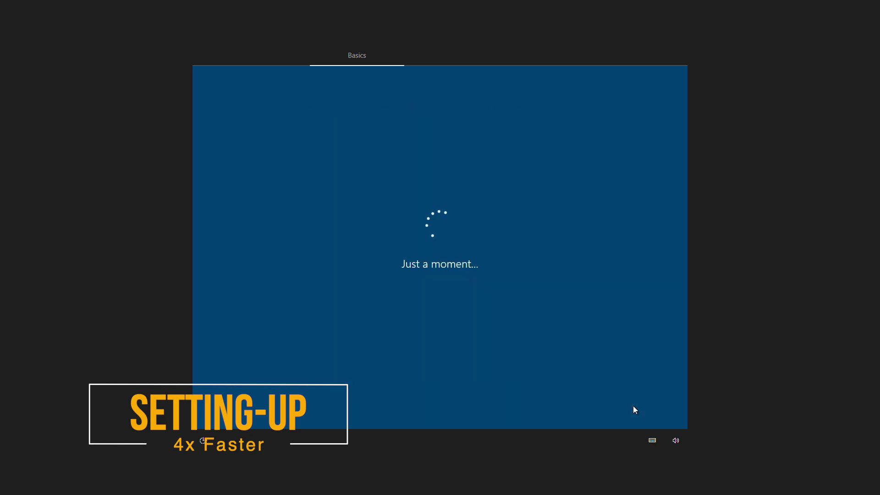
pyautogui.click(257, 408)
pyautogui.click(307, 416)
# Create the local account 'Tech Label' with no password and accept the privacy settings.
pyautogui.write('Tech Label')
pyautogui.click(621, 411)
pyautogui.click(620, 410)
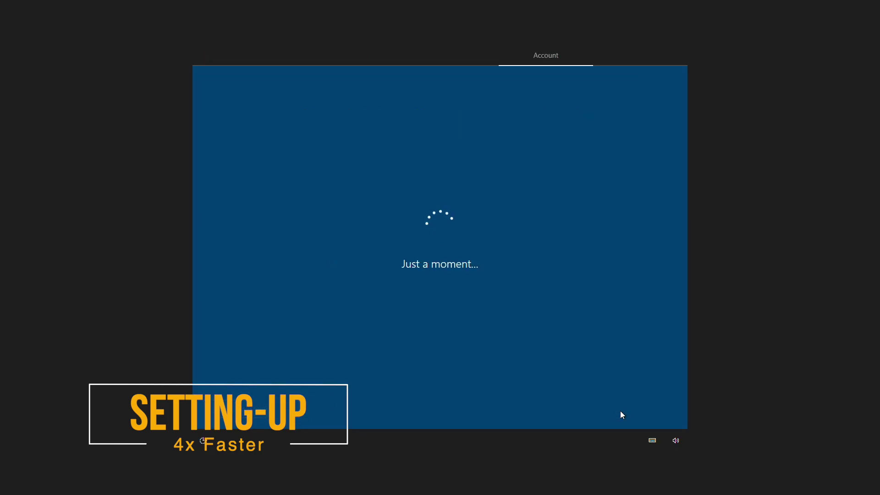
pyautogui.click(620, 408)
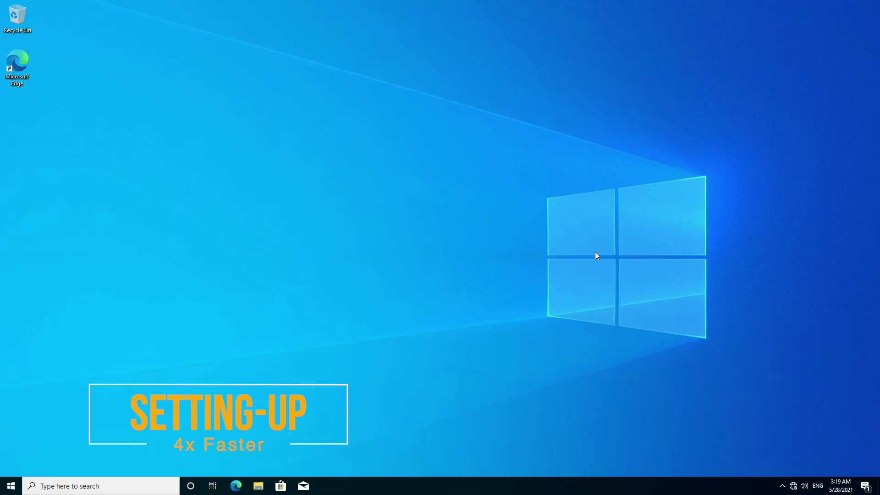
# Enable Computer, user's files, Network and Control Panel desktop icons in Themes' desktop icon settings.
pyautogui.rightClick(473, 152)
pyautogui.click(488, 239)
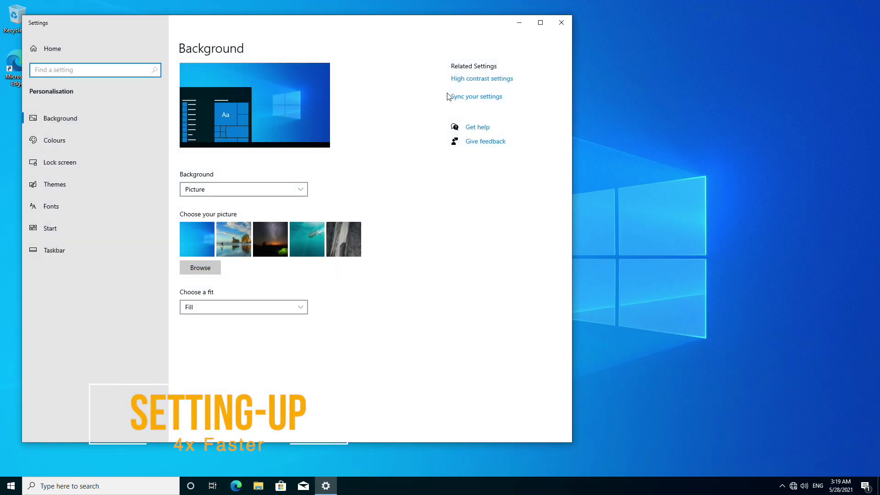
pyautogui.click(110, 184)
pyautogui.click(463, 80)
pyautogui.click(81, 92)
pyautogui.click(82, 102)
pyautogui.click(82, 112)
pyautogui.click(155, 102)
pyautogui.click(213, 247)
pyautogui.click(139, 247)
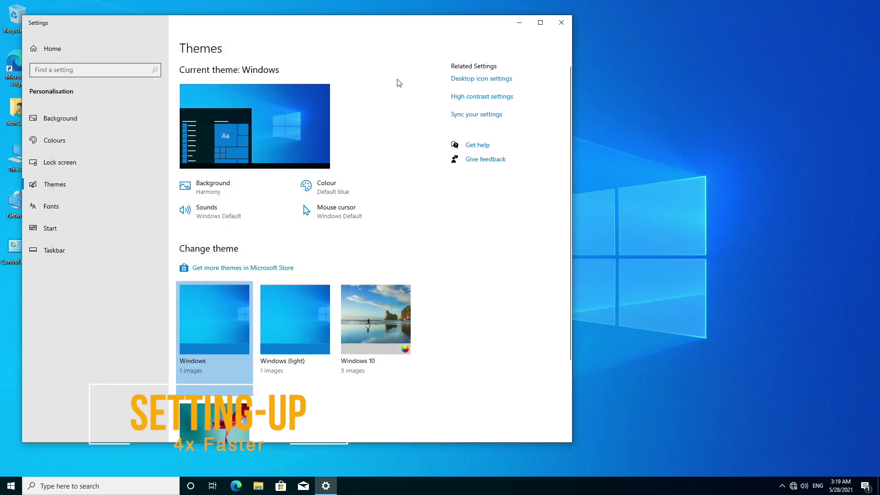
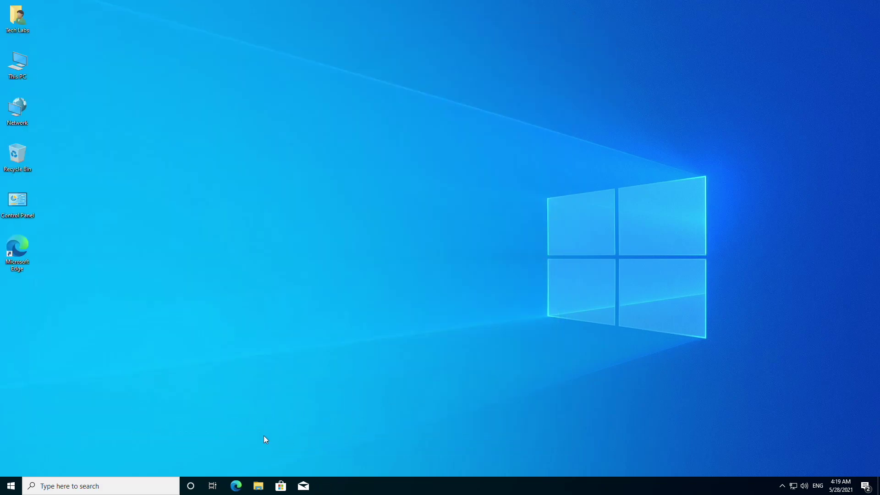
# Search 'update' to open Windows Update maximized and check for new updates.
pyautogui.click(140, 481)
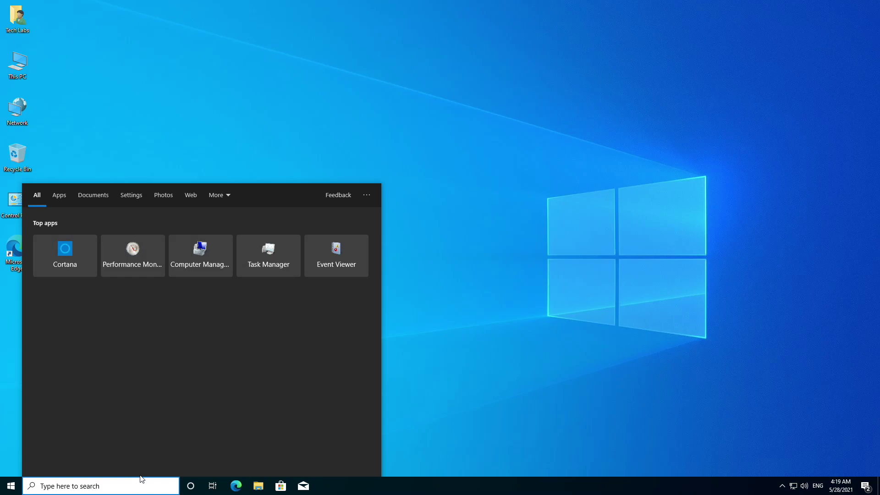
pyautogui.write('upda')
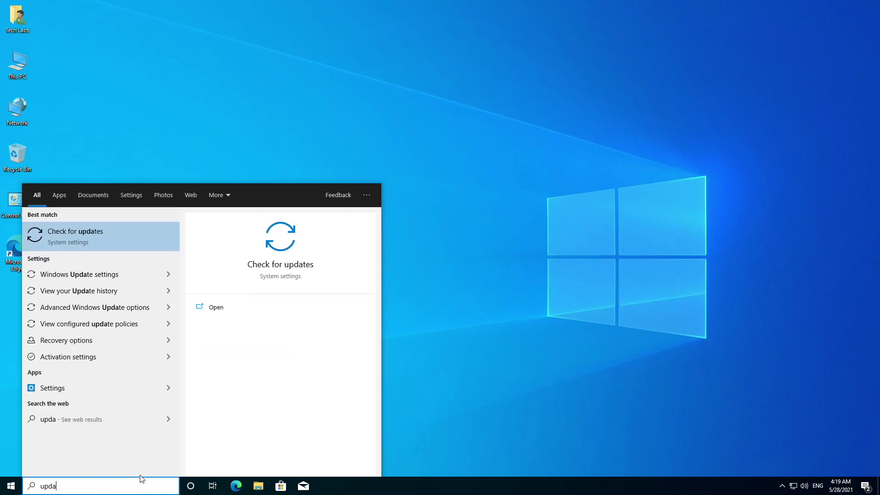
pyautogui.press('Return')
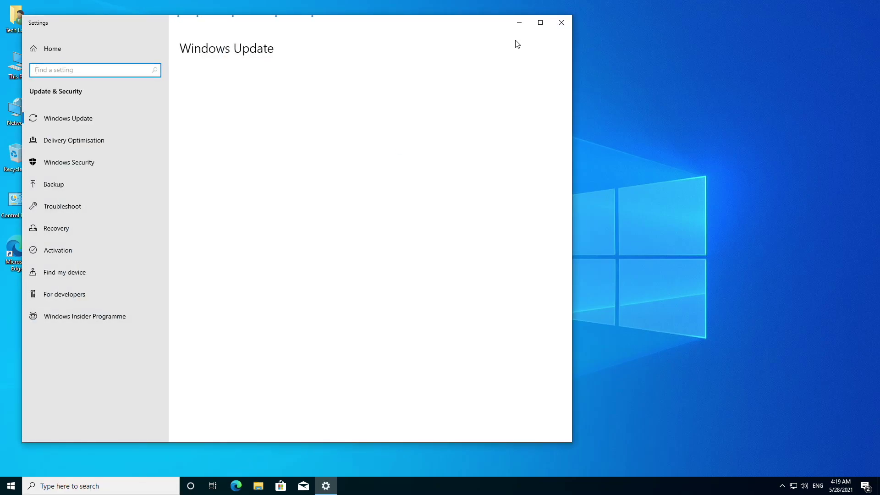
pyautogui.click(540, 22)
pyautogui.click(219, 82)
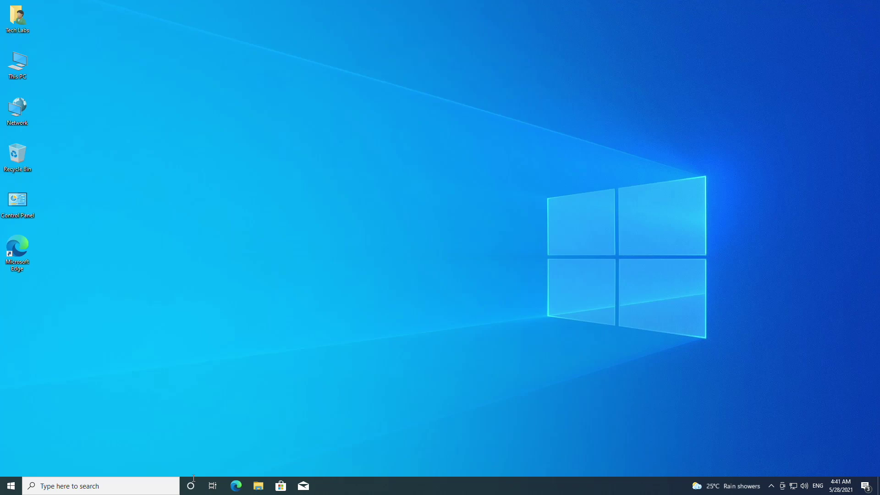
# Restart Windows and boot from the Sony USB drive via the F9 boot menu.
pyautogui.click(11, 485)
pyautogui.click(11, 466)
pyautogui.click(27, 442)
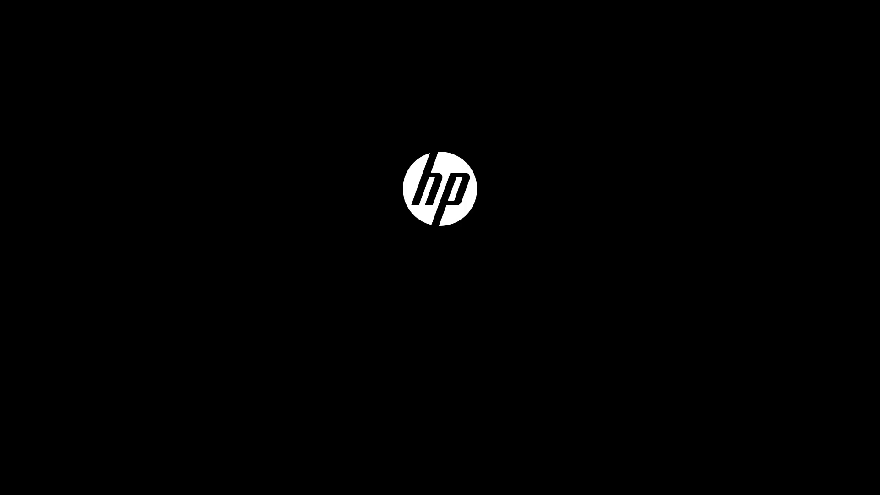
pyautogui.press('F9')
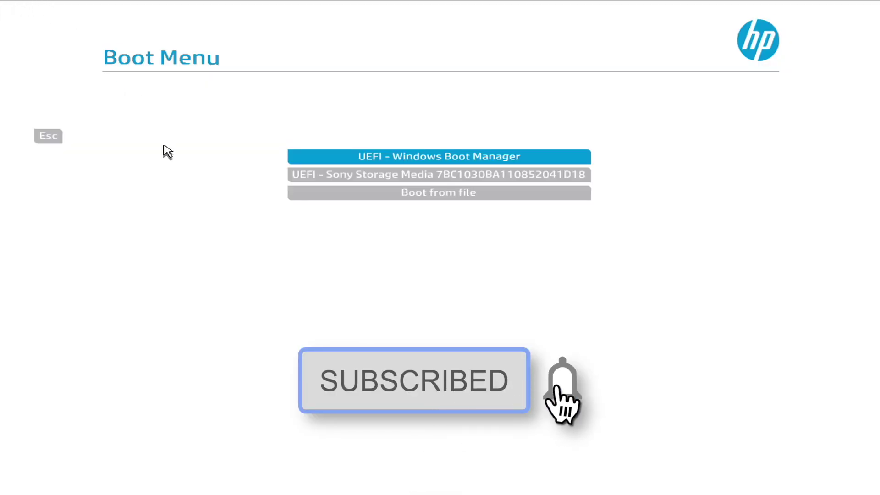
pyautogui.click(433, 181)
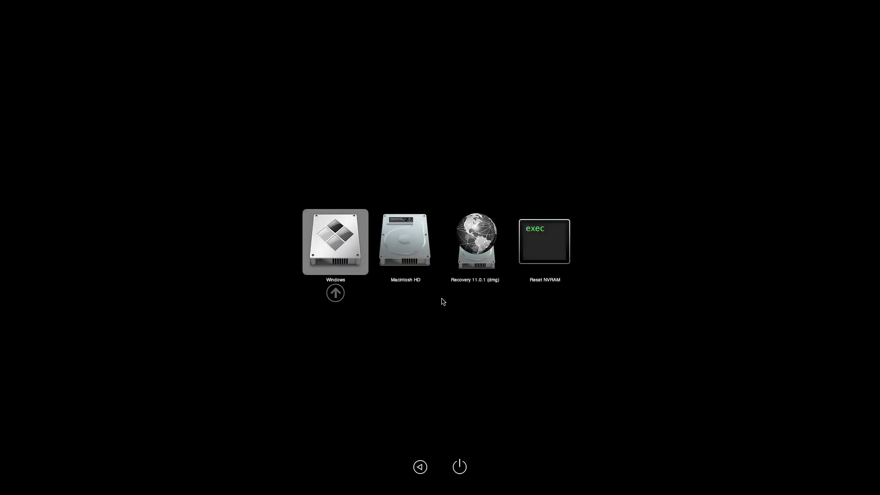
# Choose Macintosh HD in OpenCore and sign in to macOS with the password.
pyautogui.click(416, 255)
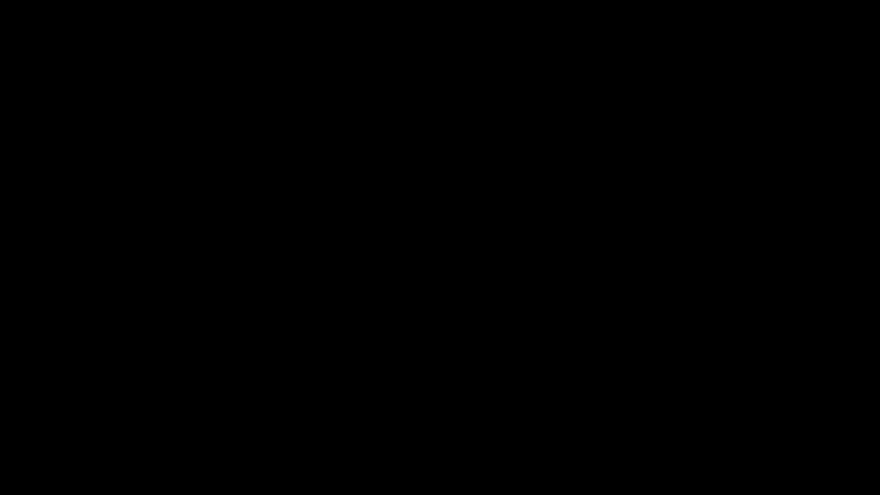
pyautogui.write('••••')
pyautogui.press('Return')
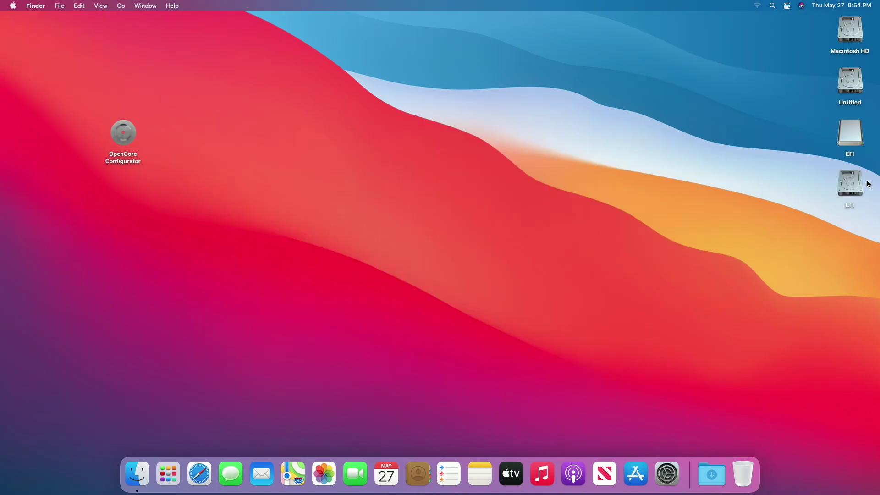
# Delete the BOOT and OC folders from the Windows EFI partition and empty the Trash.
pyautogui.doubleClick(326, 120)
pyautogui.moveTo(331, 151); pyautogui.dragTo(370, 119)
pyautogui.rightClick(372, 122)
pyautogui.click(388, 149)
pyautogui.rightClick(742, 473)
pyautogui.click(753, 438)
pyautogui.press('Return')
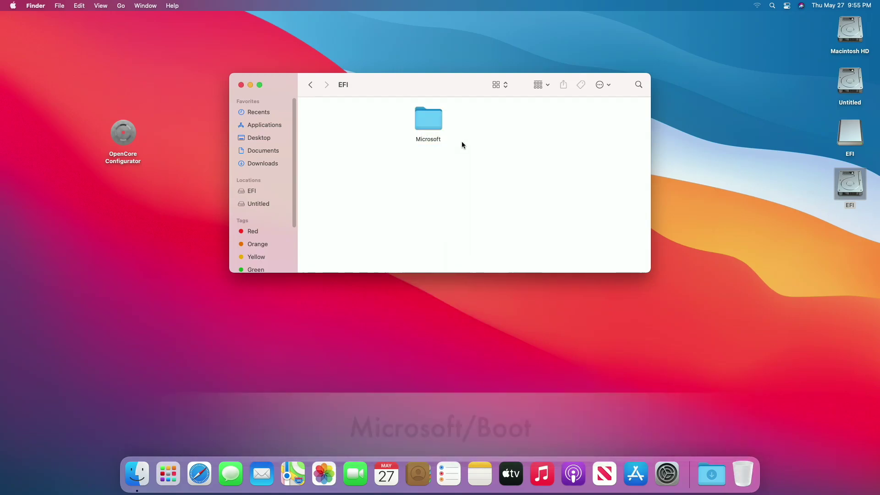
# Rename Microsoft/Boot/bootmgfw.efi to bootmgfw.efi-ORIG and return to the EFI top level.
pyautogui.doubleClick(421, 123)
pyautogui.doubleClick(328, 120)
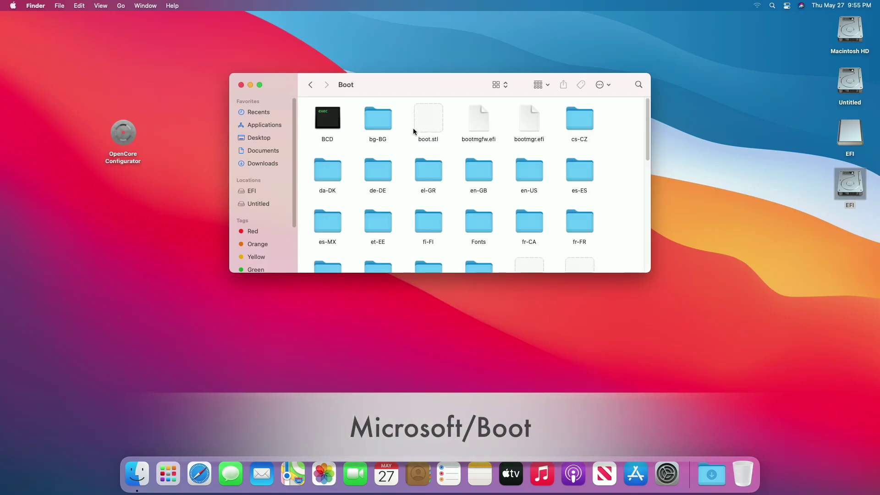
pyautogui.click(476, 137)
pyautogui.press('Return')
pyautogui.press('Right')
pyautogui.write('-ORIG')
pyautogui.press('Return')
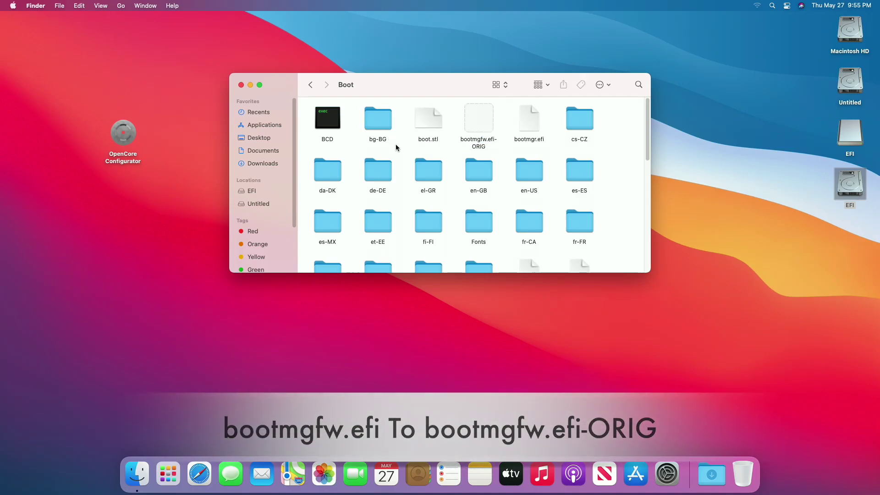
pyautogui.click(310, 84)
pyautogui.click(310, 84)
pyautogui.doubleClick(850, 133)
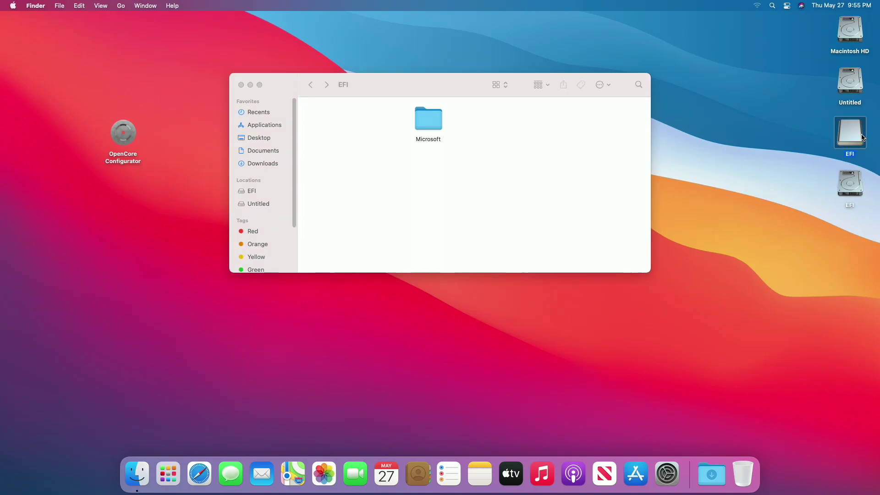
# Copy the BOOT and OC folders from the USB EFI into the Windows EFI partition.
pyautogui.press('super+a')
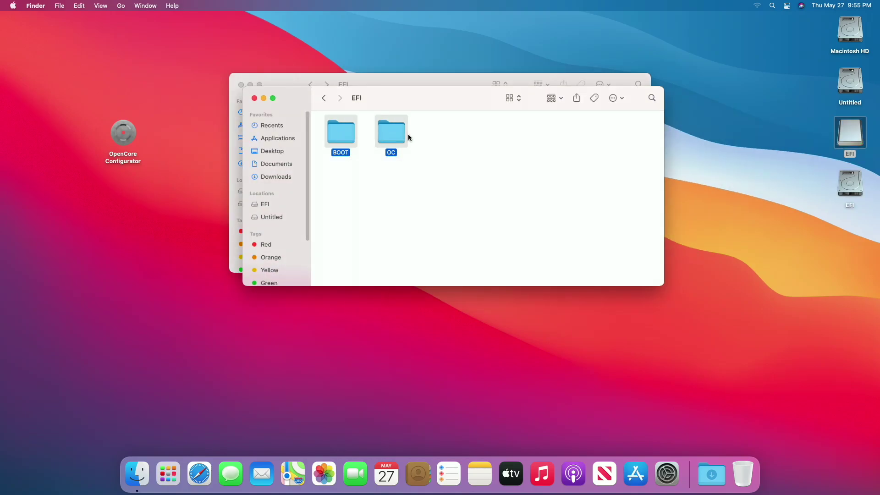
pyautogui.press('super+c')
pyautogui.press('super+w')
pyautogui.press('super+v')
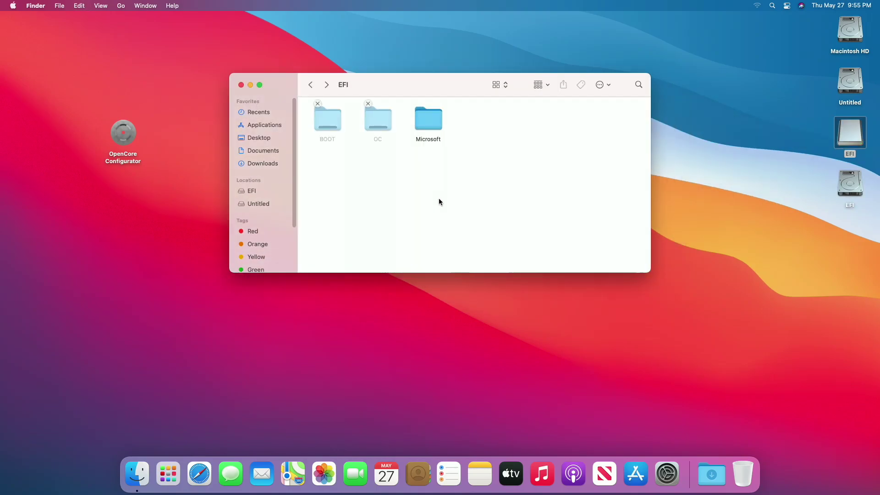
pyautogui.press('super+w')
# Eject both EFI volumes from the desktop.
pyautogui.click(849, 188)
pyautogui.keyDown('super'); pyautogui.click(845, 137); pyautogui.keyUp('super')
pyautogui.rightClick(843, 145)
pyautogui.click(816, 161)
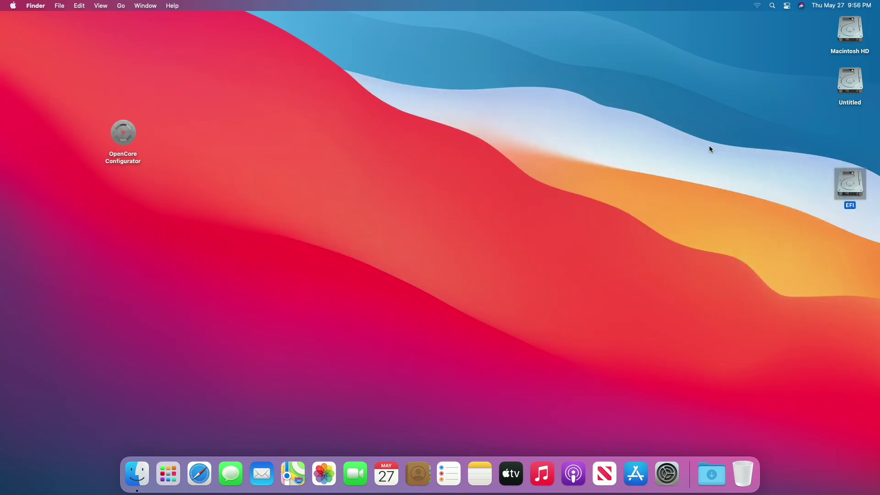
pyautogui.click(13, 5)
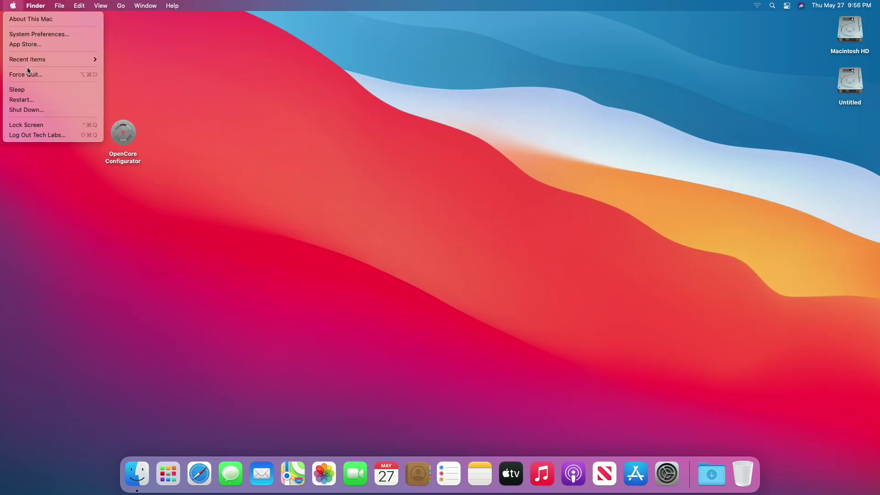
# Restart the Mac, boot Macintosh HD from OpenCore, and log back in with the password.
pyautogui.click(39, 100)
pyautogui.click(497, 172)
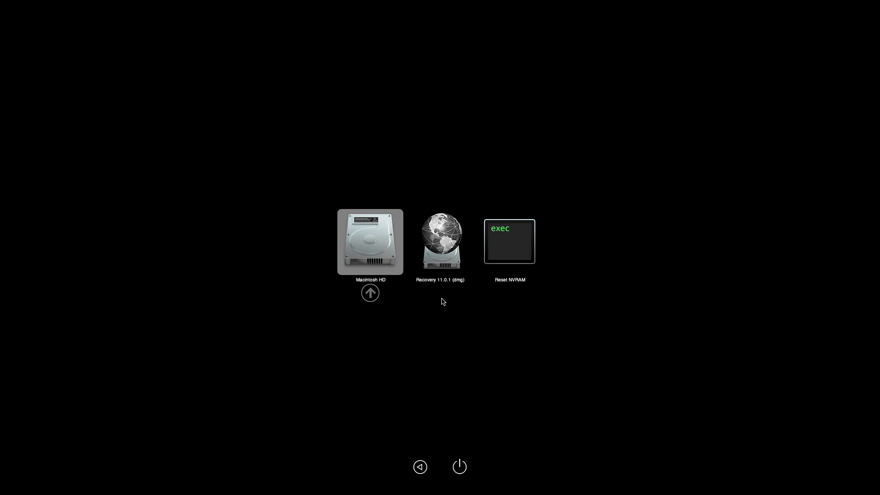
pyautogui.press('Return')
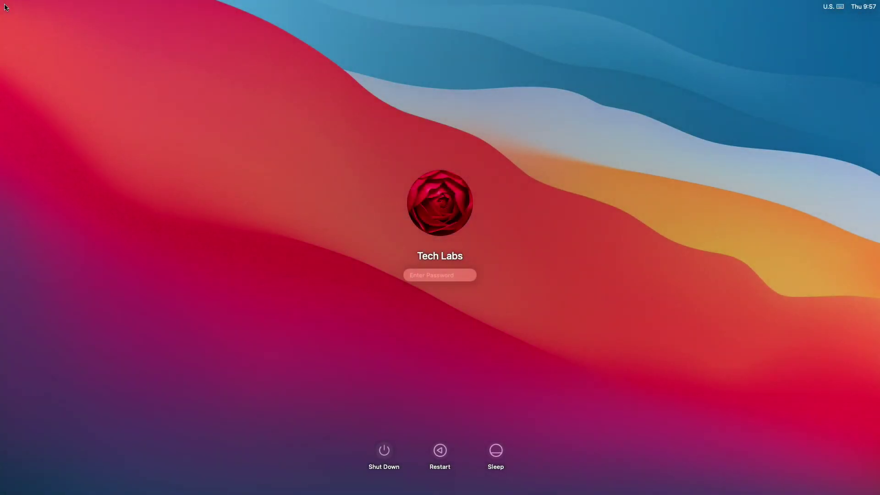
pyautogui.write('••••••')
pyautogui.press('Return')
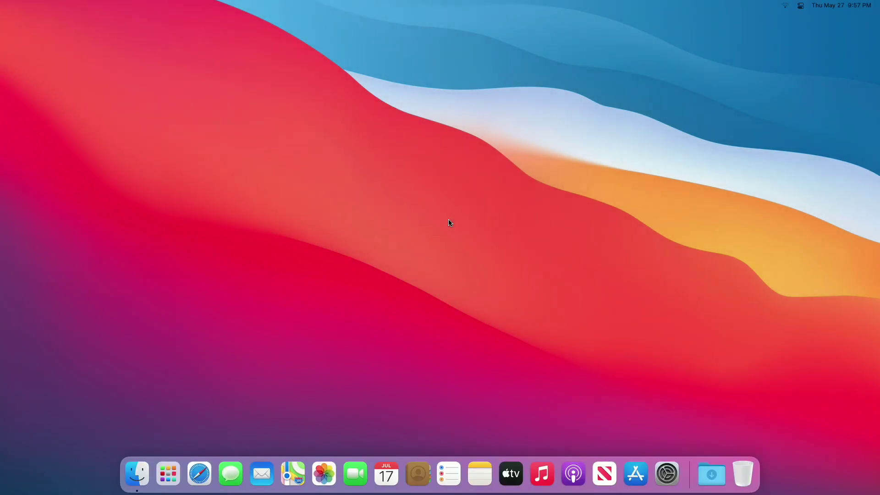
pyautogui.doubleClick(123, 133)
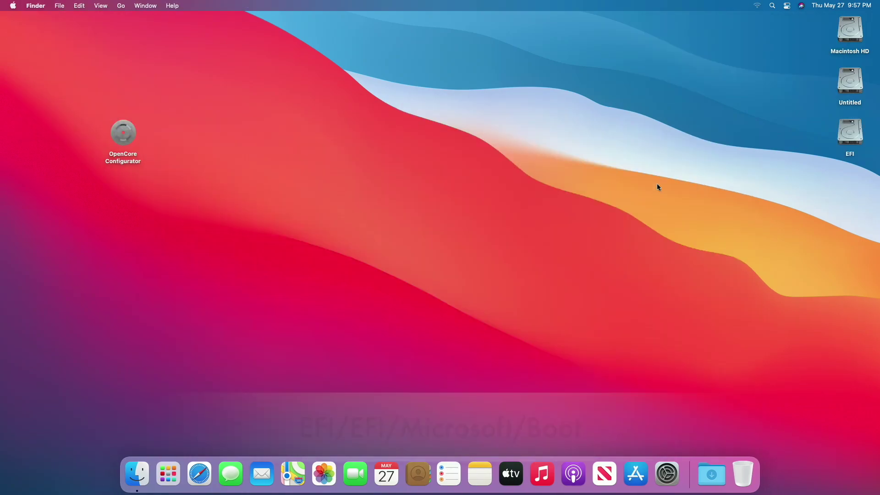
# Rename EFI/Microsoft/Boot/bootmgfw.efi-ORIG back to bootmgfw.efi.
pyautogui.doubleClick(849, 133)
pyautogui.doubleClick(428, 119)
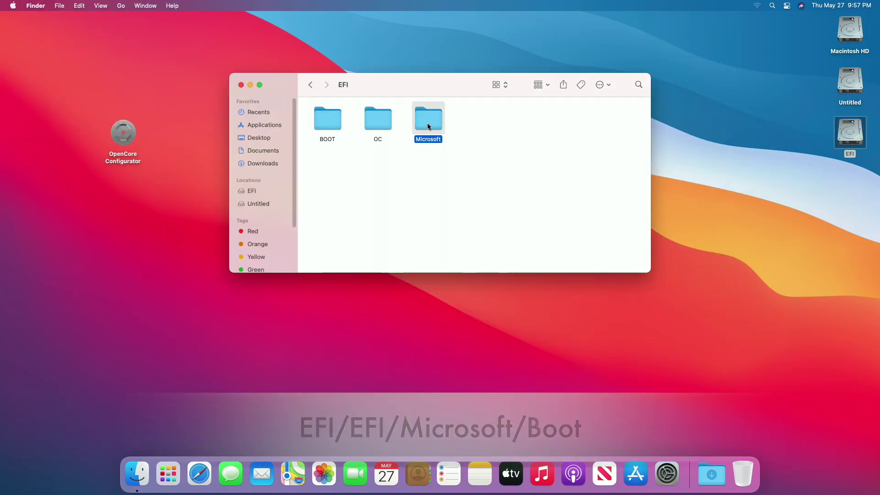
pyautogui.doubleClick(328, 120)
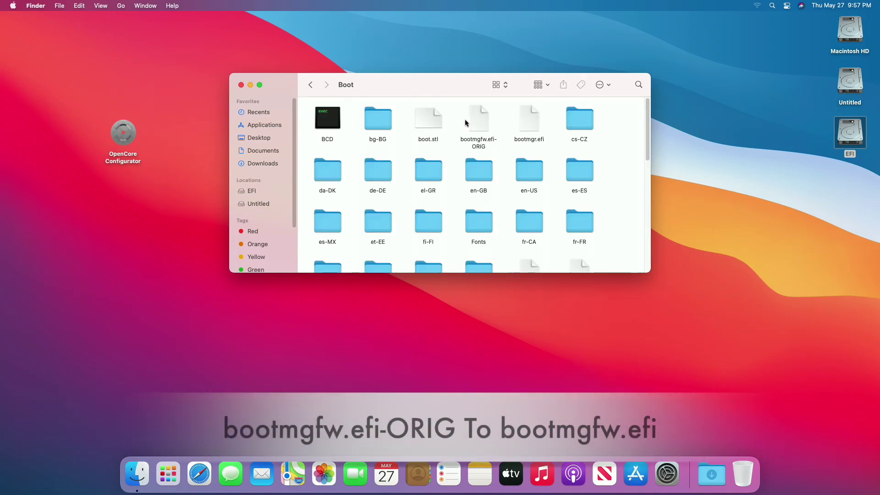
pyautogui.click(469, 121)
pyautogui.press('Return')
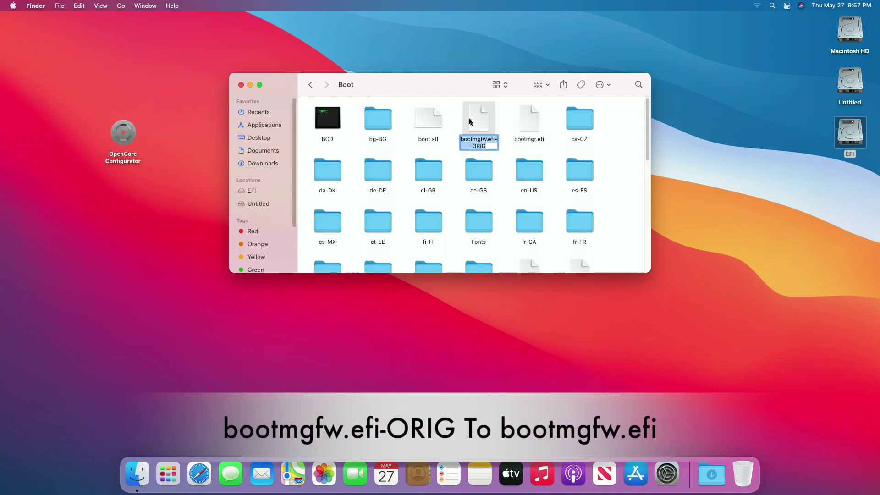
pyautogui.press('Right')
pyautogui.press('BackSpace')
pyautogui.press('BackSpace')
pyautogui.press('BackSpace')
pyautogui.press('BackSpace')
pyautogui.press('BackSpace')
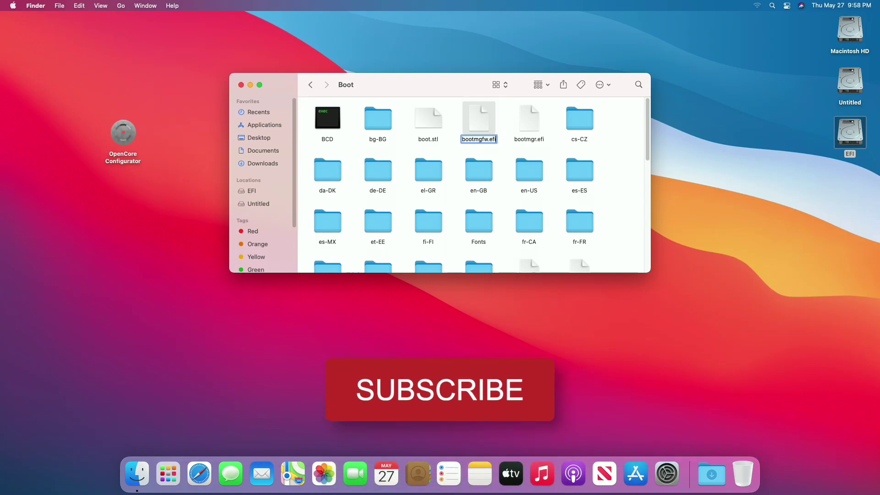
pyautogui.click(435, 203)
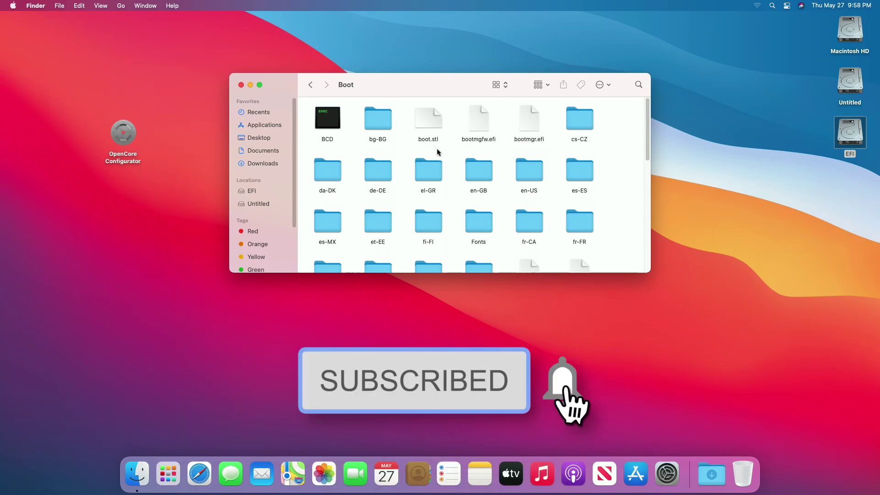
# Close the Boot folder window and restart the Mac from the Apple menu.
pyautogui.click(241, 84)
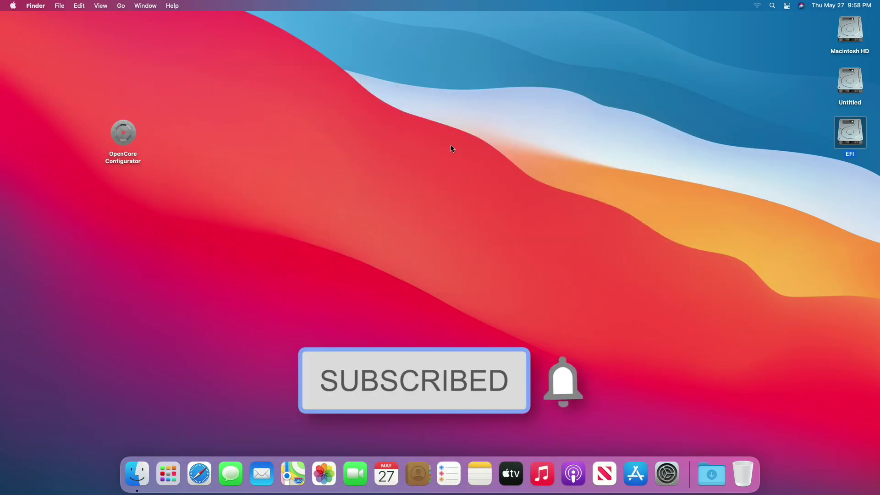
pyautogui.click(13, 6)
pyautogui.click(52, 100)
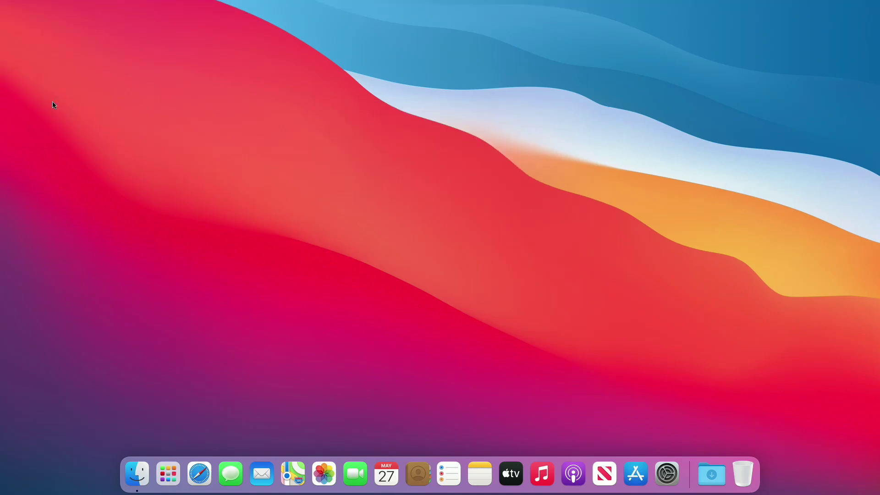